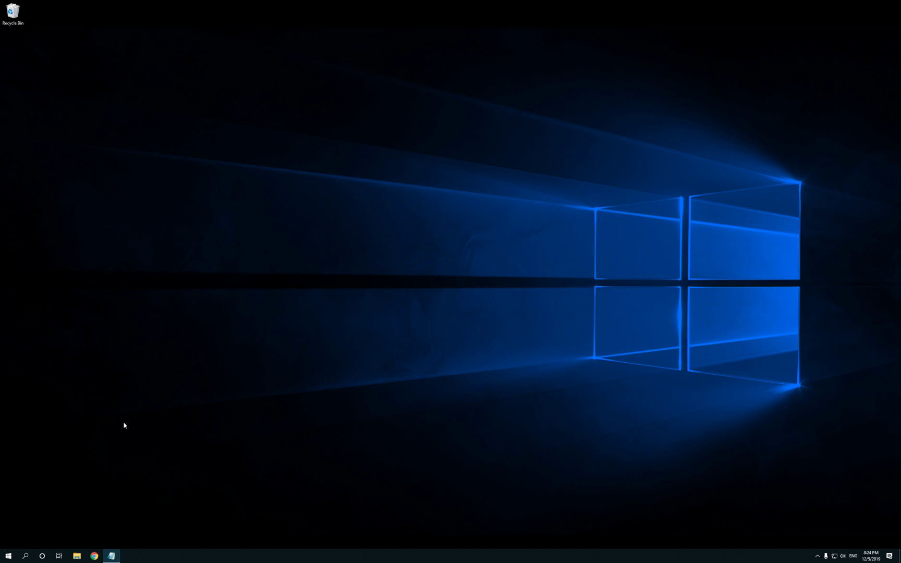
Step: Launch Microsoft Edge from its tile in the Start menu
{"action": "left_click", "coordinate": [9, 556]}
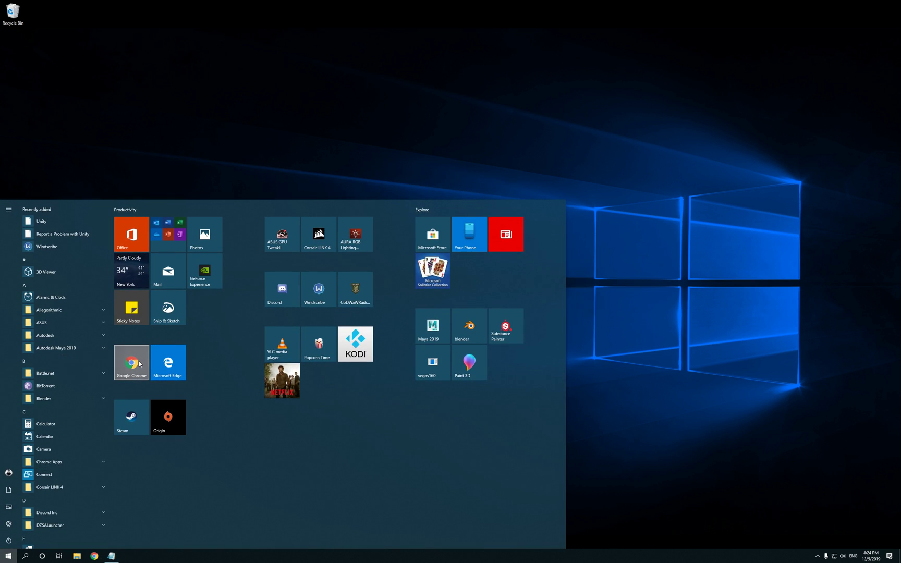
{"action": "left_click", "coordinate": [165, 364]}
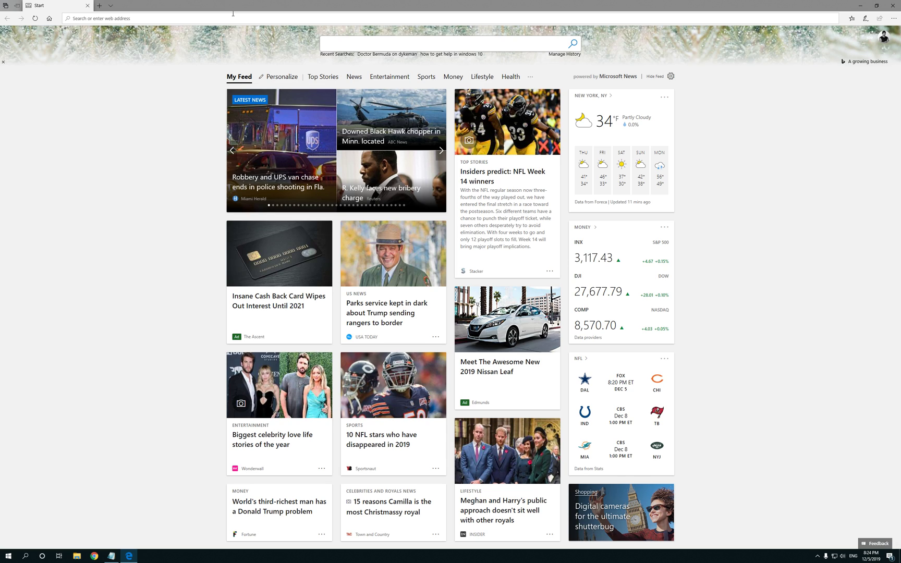
Step: Search Bing for 'unity' and open the unity.com result
{"action": "type", "text": "unity"}
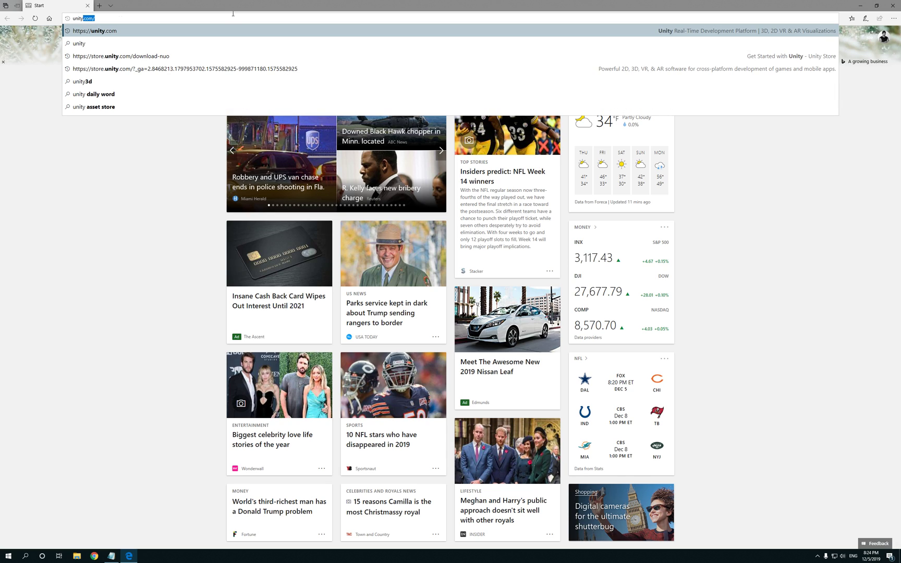
{"action": "key", "text": "Return"}
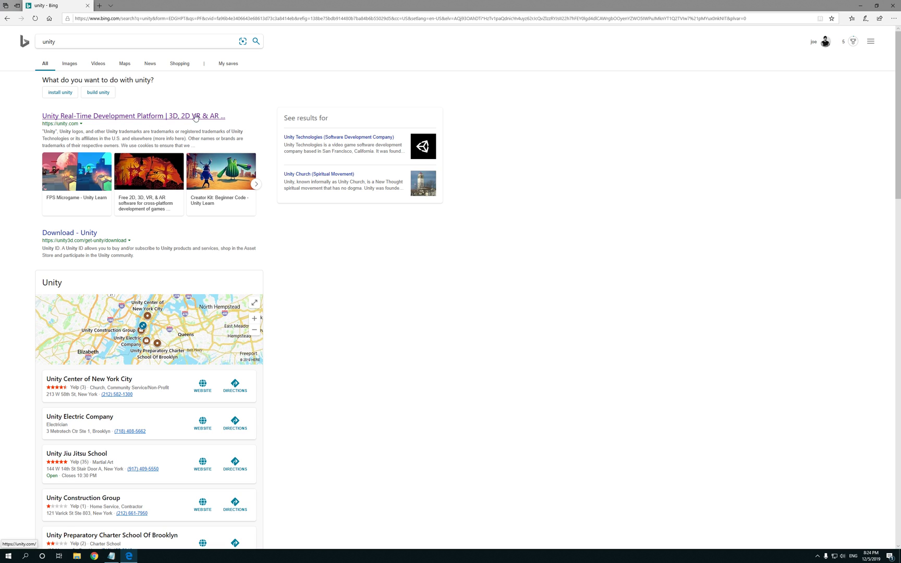
{"action": "left_click", "coordinate": [116, 120]}
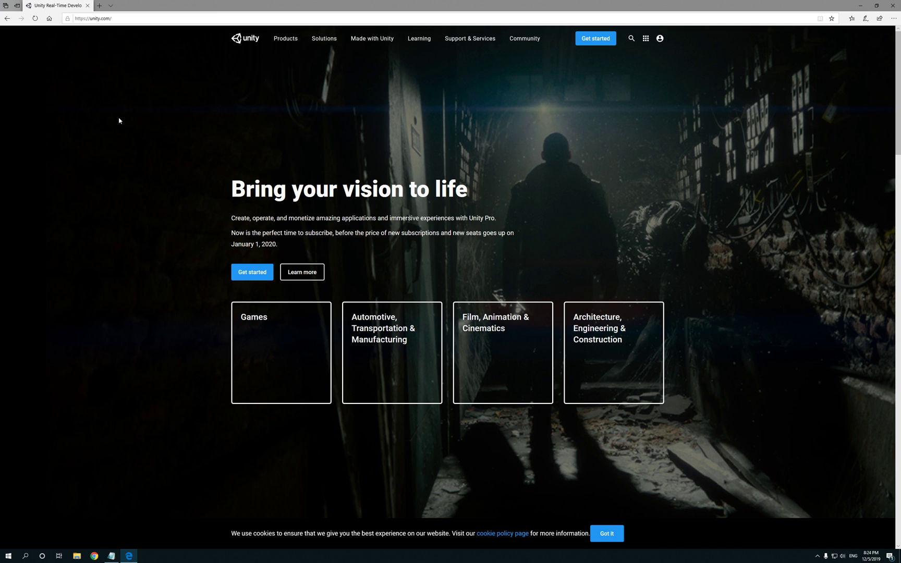
{"action": "scroll", "coordinate": [378, 194], "scroll_direction": "down", "scroll_amount": 15}
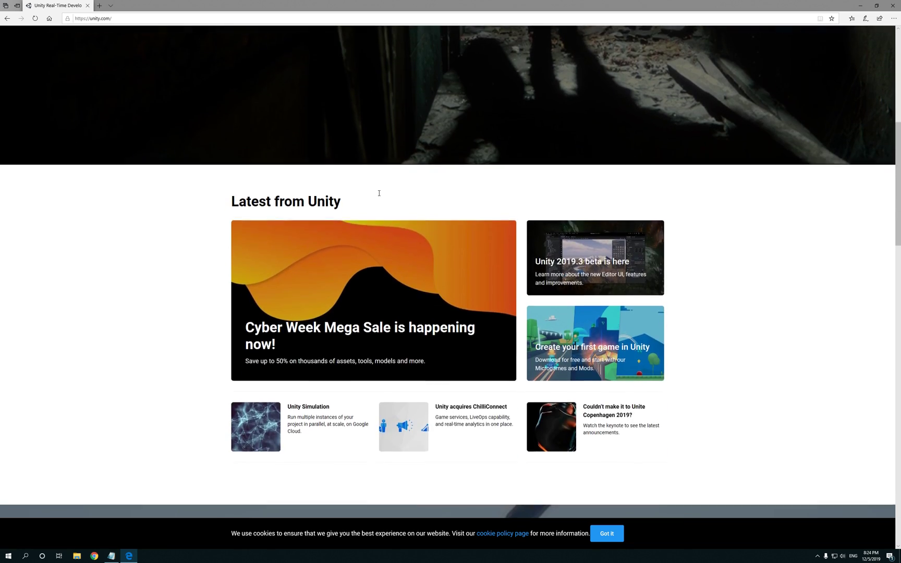
{"action": "scroll", "coordinate": [379, 195], "scroll_direction": "down", "scroll_amount": 5}
{"action": "scroll", "coordinate": [378, 192], "scroll_direction": "up", "scroll_amount": 20}
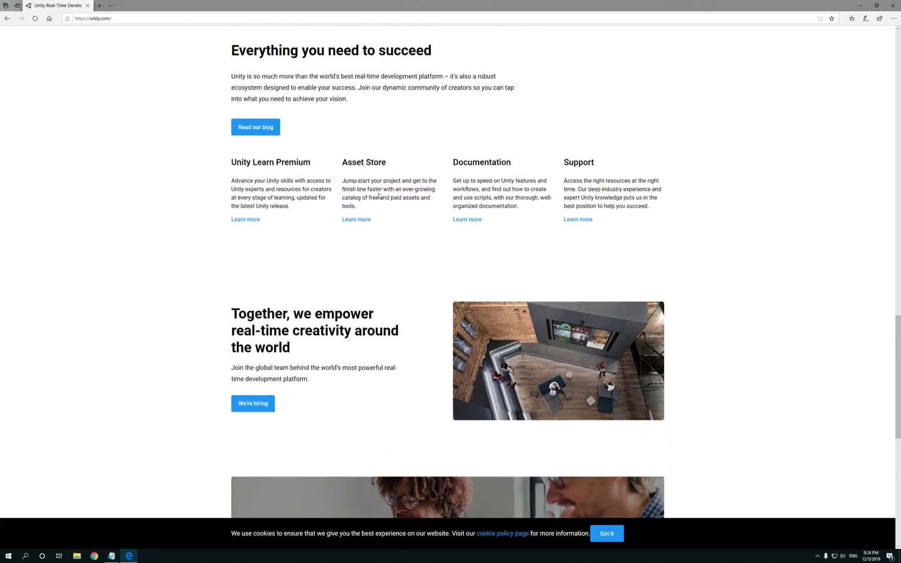
{"action": "scroll", "coordinate": [377, 192], "scroll_direction": "up", "scroll_amount": 4}
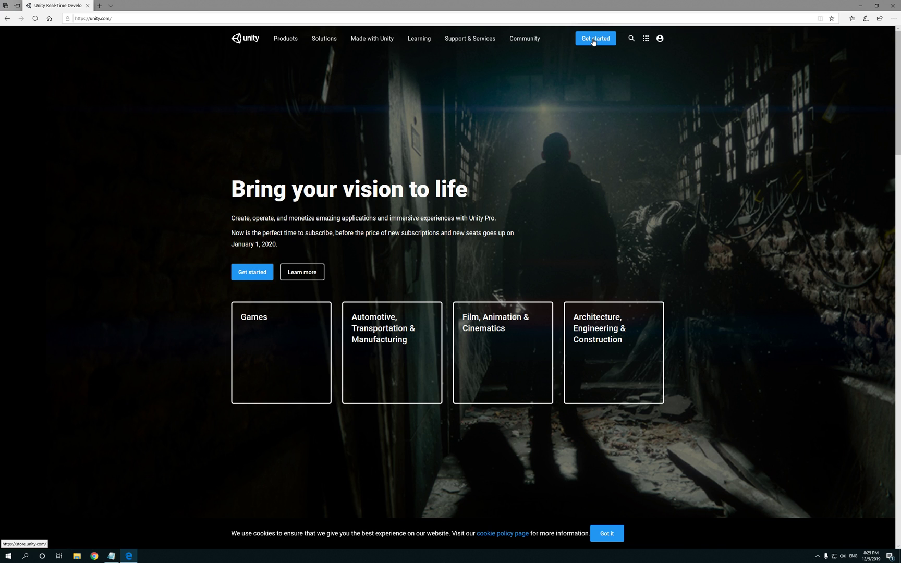
Step: Go to Plans and pricing, show the Individual plans, and choose the free Personal plan
{"action": "left_click", "coordinate": [593, 41]}
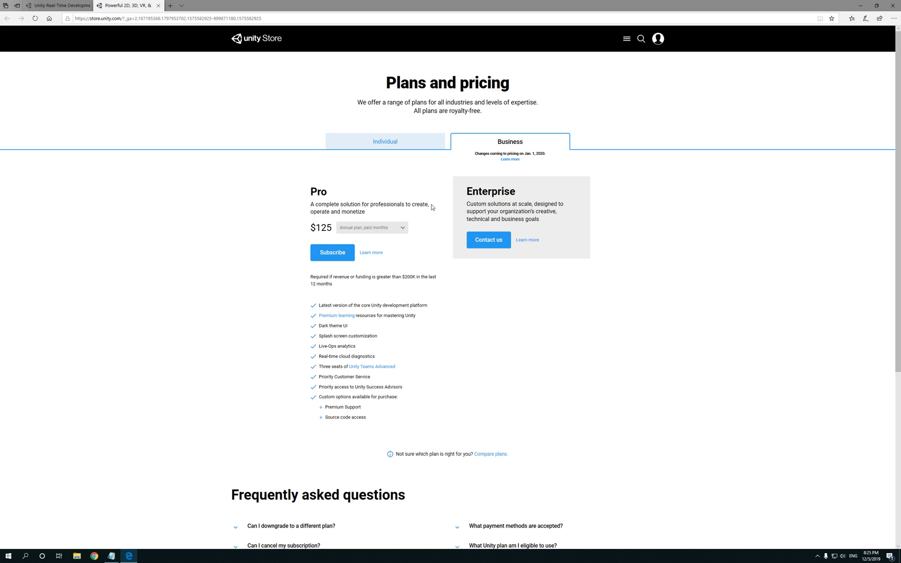
{"action": "left_click", "coordinate": [394, 147]}
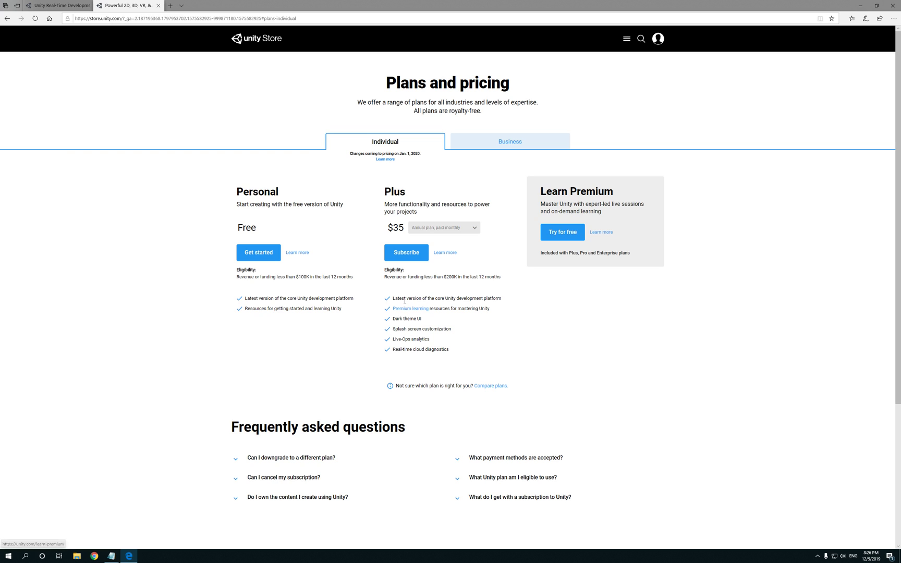
{"action": "left_click", "coordinate": [258, 255]}
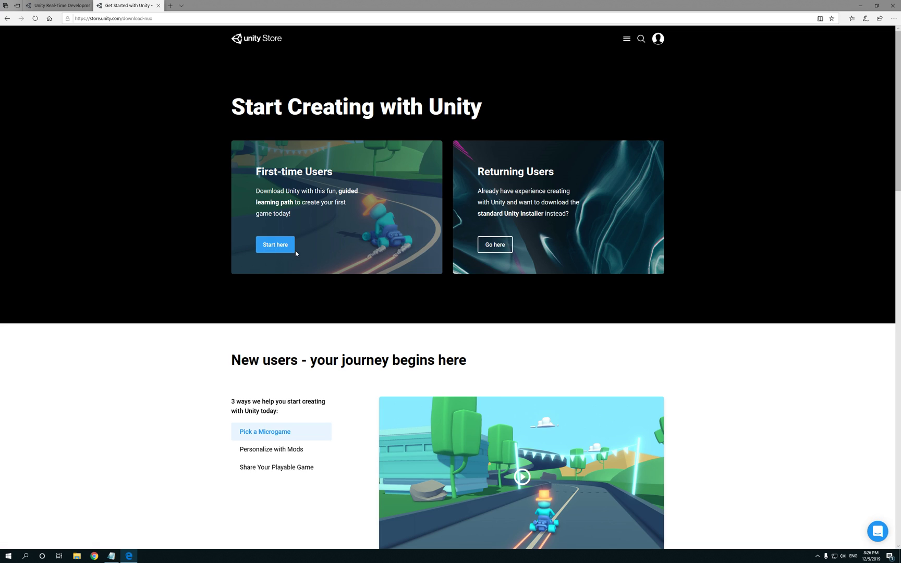
Step: Download the Unity Hub installer as a first-time user, accepting the terms, then save and run it
{"action": "left_click", "coordinate": [272, 251]}
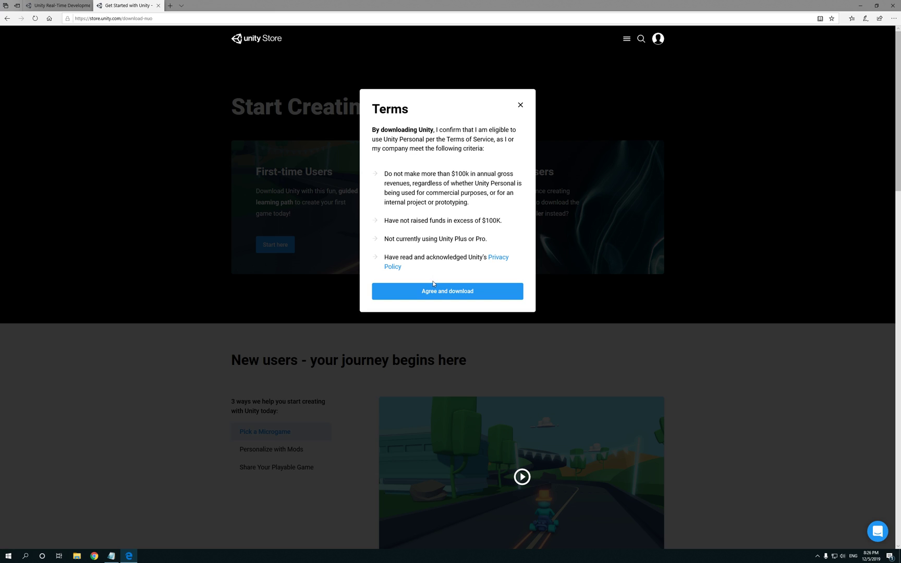
{"action": "left_click", "coordinate": [439, 294]}
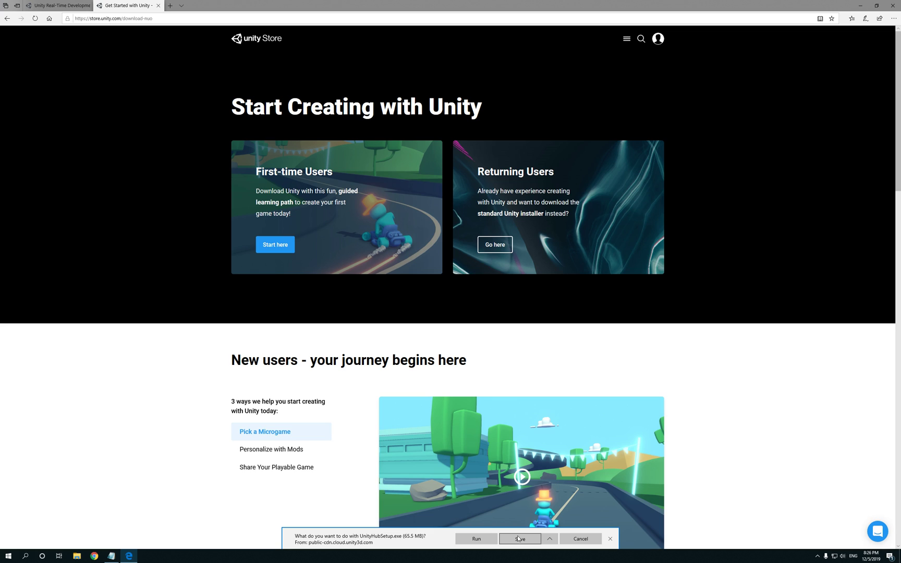
{"action": "left_click", "coordinate": [518, 539]}
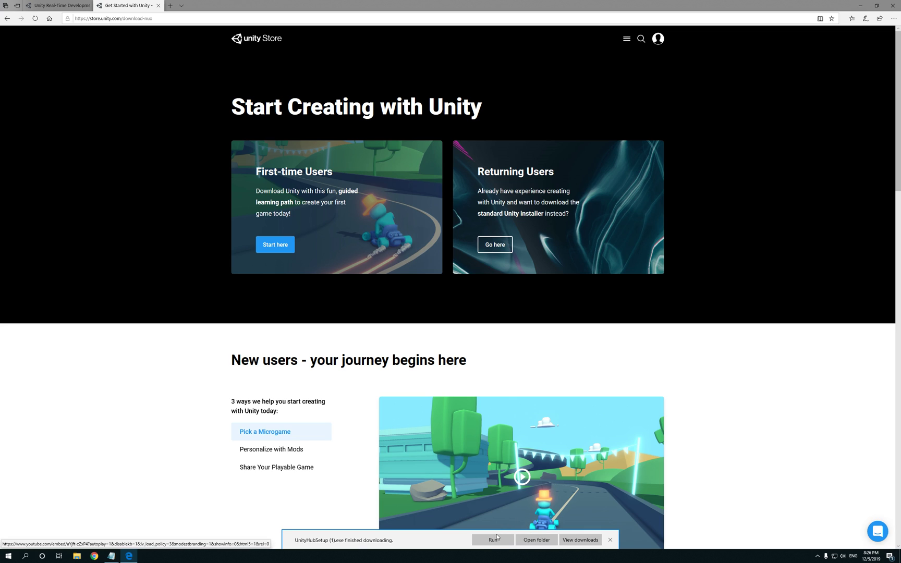
{"action": "left_click", "coordinate": [491, 540]}
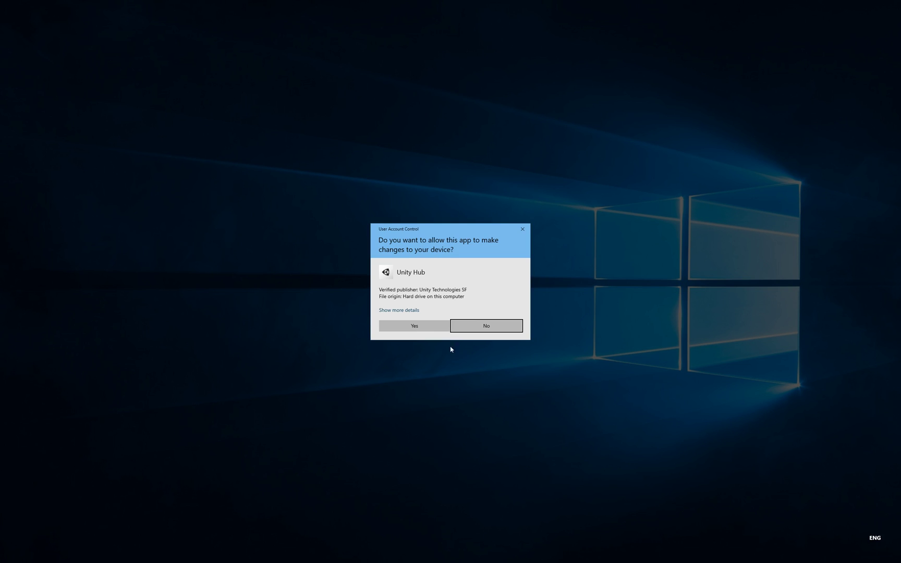
Step: Approve the installer's UAC prompt, accept the Unity Hub licence agreement, and bring up File Explorer
{"action": "left_click", "coordinate": [417, 326]}
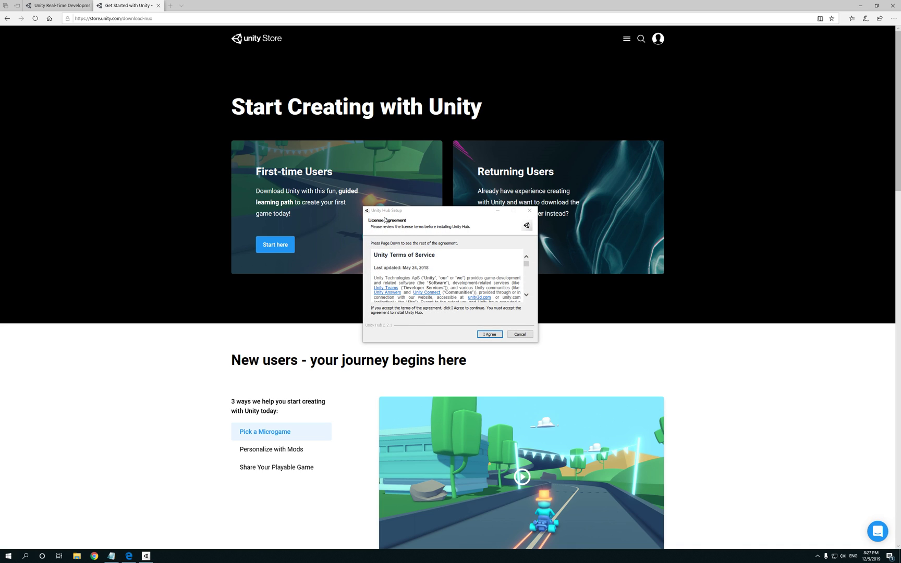
{"action": "scroll", "coordinate": [474, 291], "scroll_direction": "down", "scroll_amount": 5}
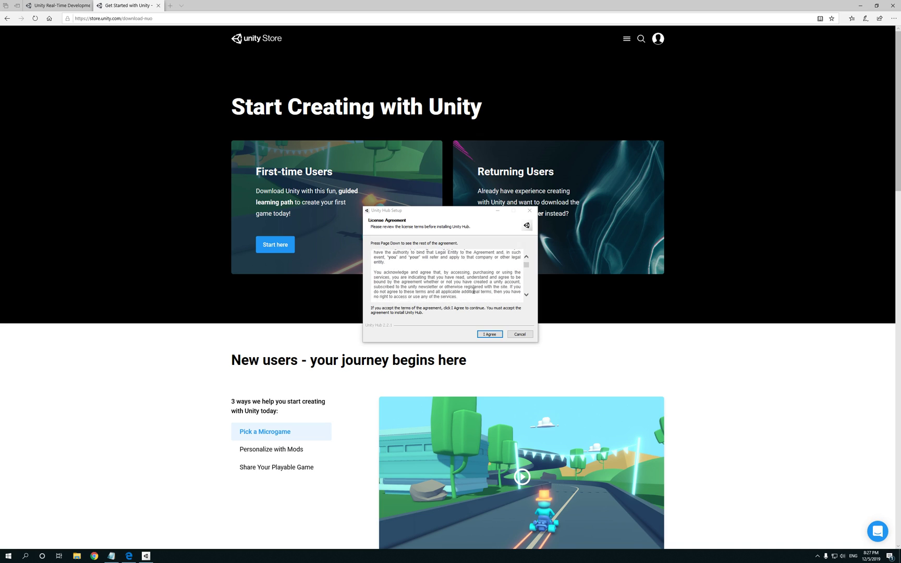
{"action": "scroll", "coordinate": [473, 291], "scroll_direction": "down", "scroll_amount": 5}
{"action": "left_click", "coordinate": [527, 288]}
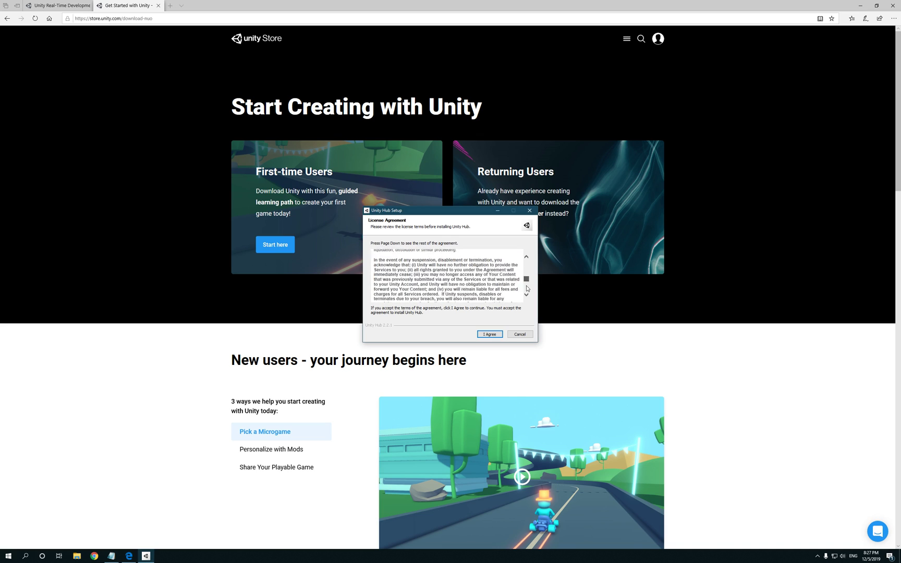
{"action": "left_click", "coordinate": [527, 288]}
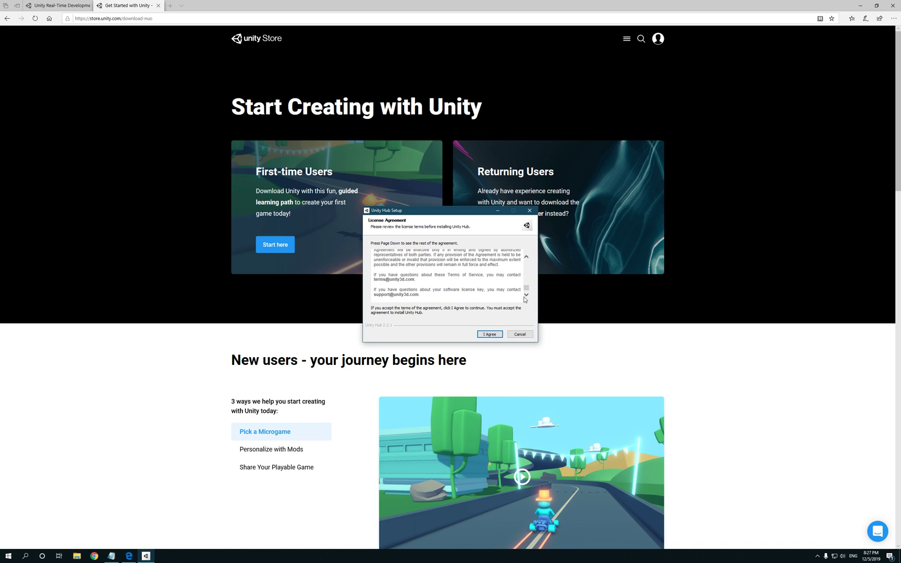
{"action": "left_click", "coordinate": [489, 335]}
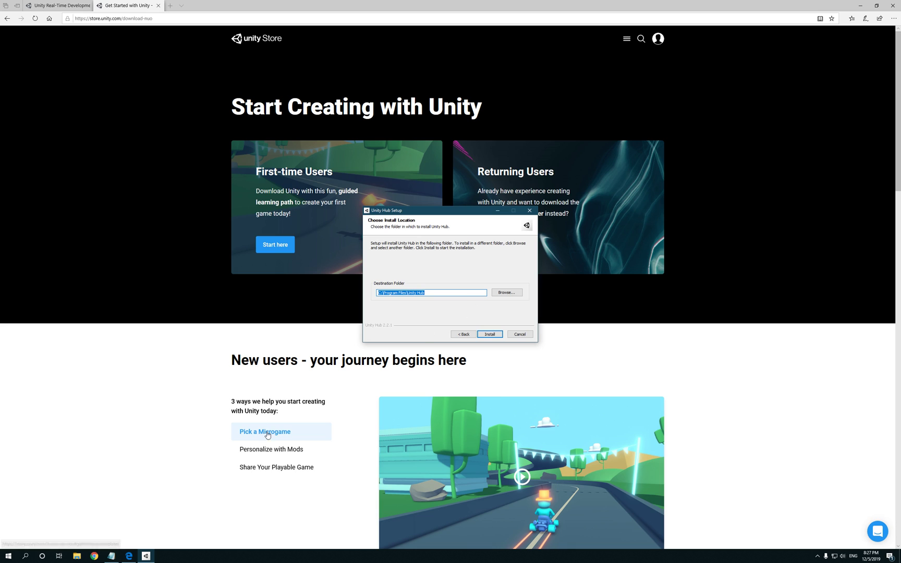
{"action": "left_click", "coordinate": [76, 557]}
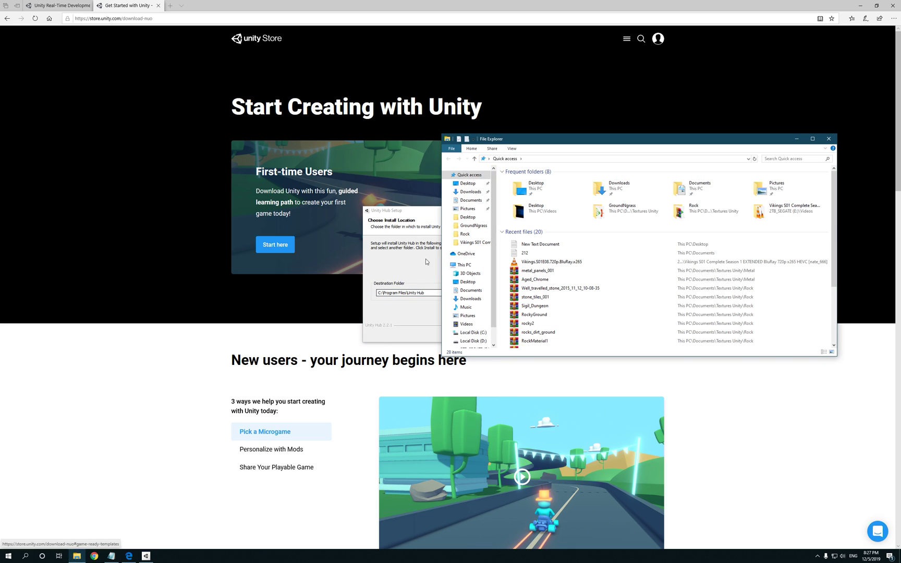
Step: Show This PC's drives in File Explorer, placed beside the Unity Hub Setup dialog
{"action": "left_click_drag", "start_coordinate": [570, 141], "coordinate": [424, 188]}
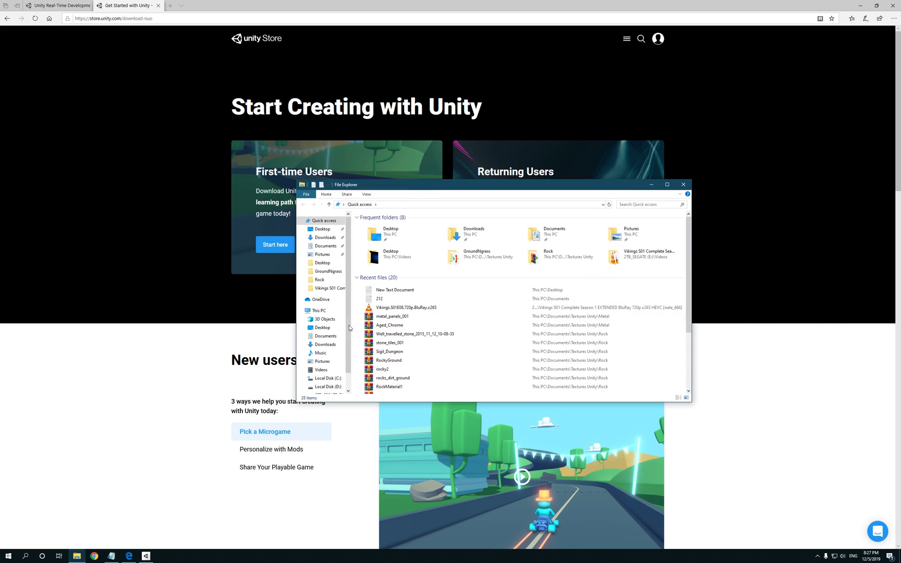
{"action": "left_click", "coordinate": [322, 310]}
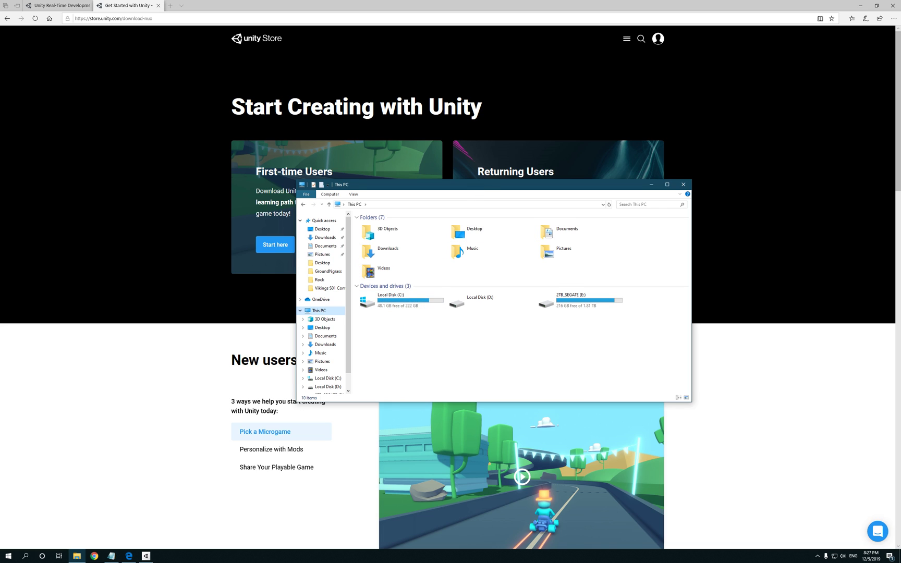
{"action": "left_click_drag", "start_coordinate": [479, 189], "coordinate": [693, 176]}
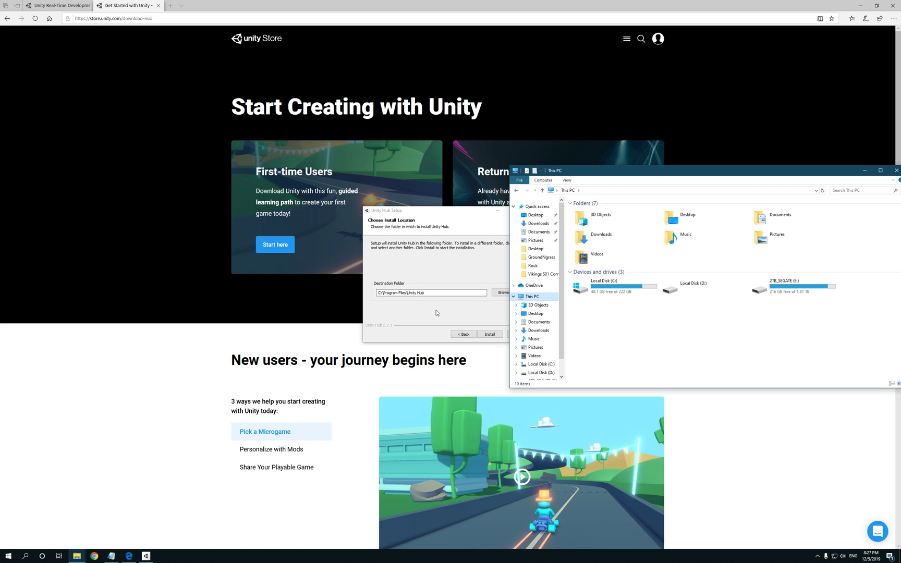
Step: Open System > About in Settings to review the PC's specifications
{"action": "right_click", "coordinate": [8, 555]}
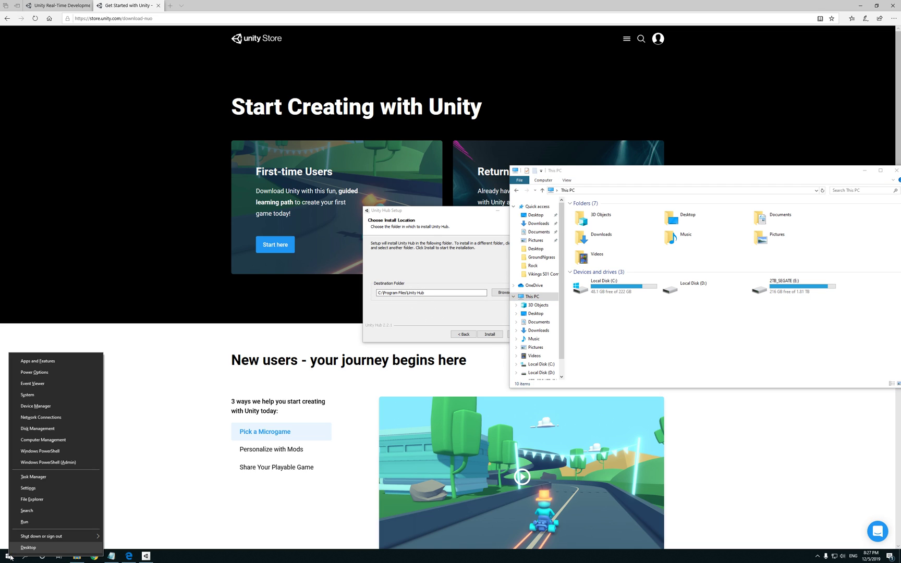
{"action": "left_click", "coordinate": [49, 395]}
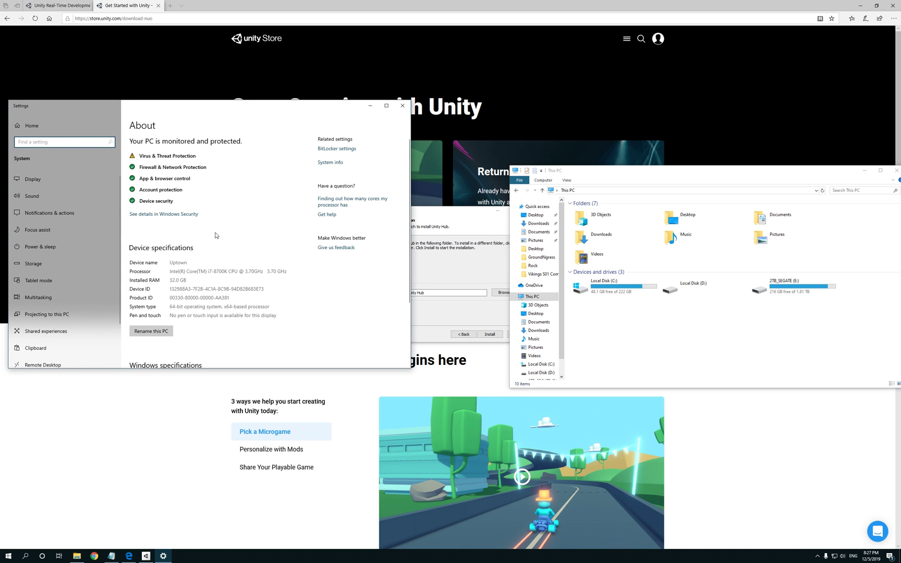
{"action": "scroll", "coordinate": [204, 254], "scroll_direction": "down", "scroll_amount": 3}
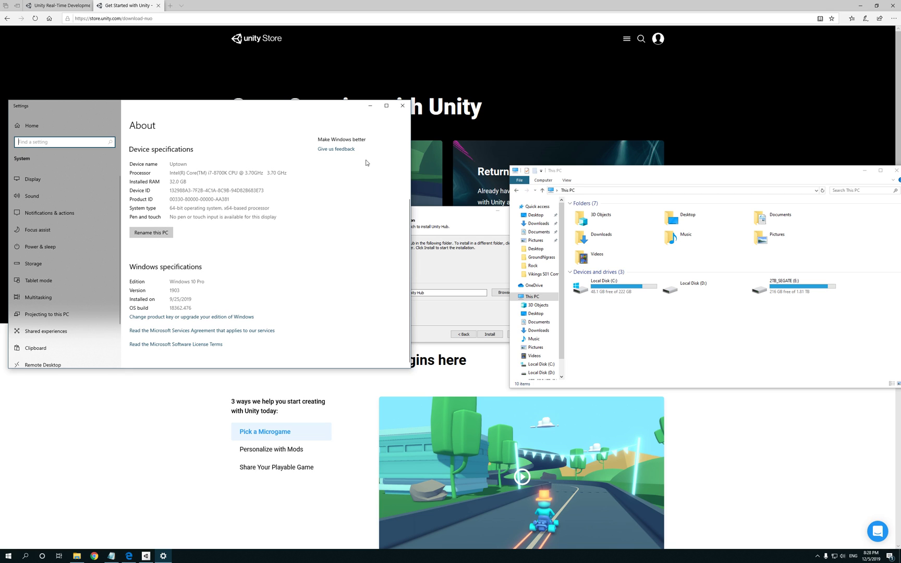
Step: Close Settings and File Explorer, then install Unity Hub to C:\Program Files\Unity Hub
{"action": "left_click", "coordinate": [403, 106]}
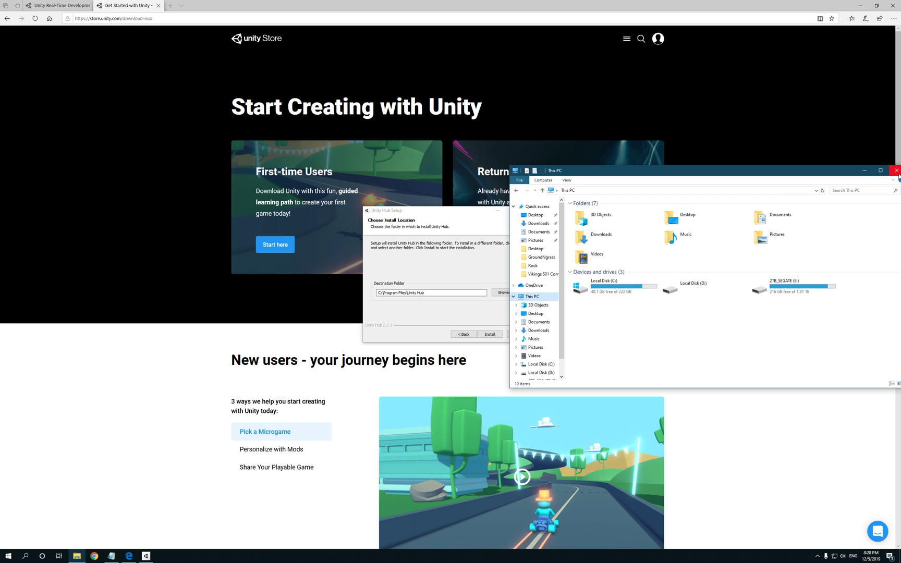
{"action": "left_click", "coordinate": [896, 171]}
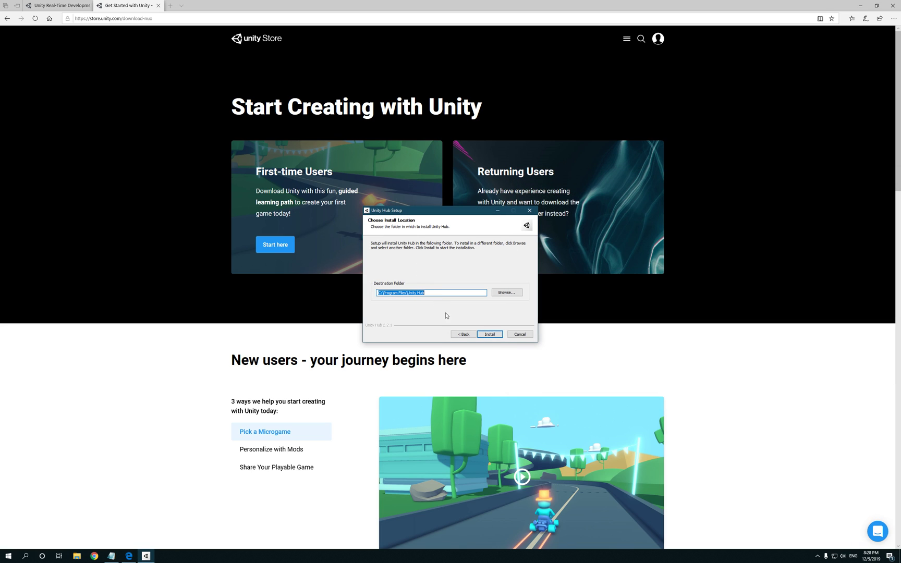
{"action": "left_click", "coordinate": [490, 334]}
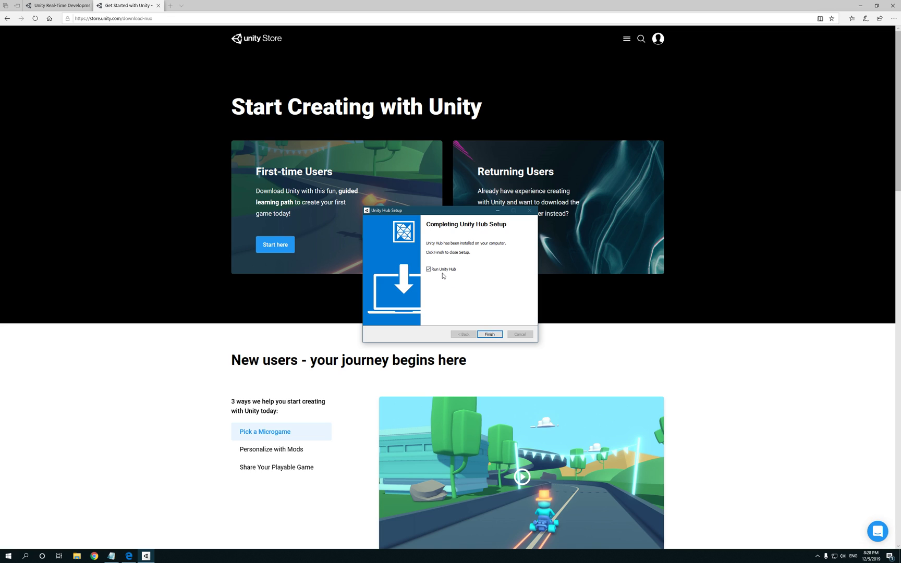
Step: Finish setup with Run Unity Hub checked and allow Unity Hub through the Windows Defender Firewall
{"action": "left_click", "coordinate": [489, 336]}
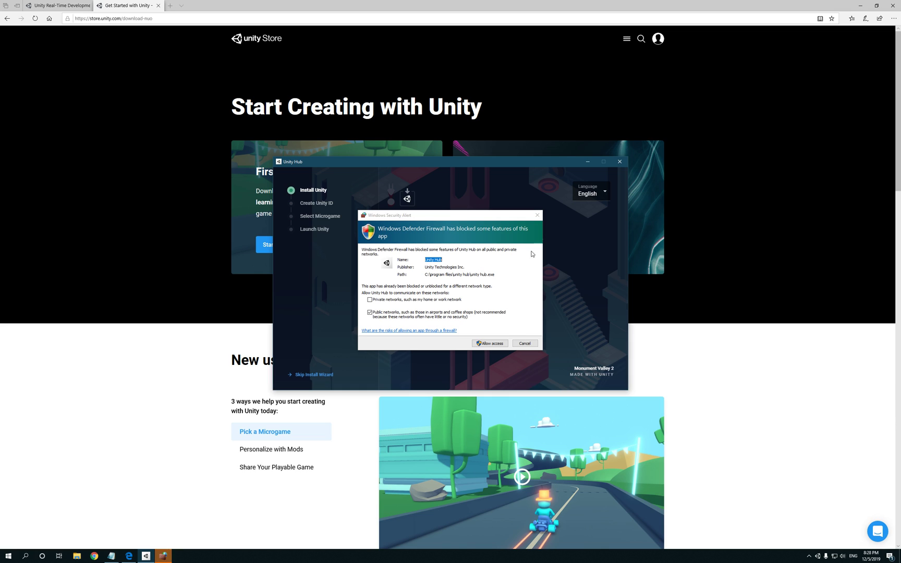
{"action": "left_click", "coordinate": [488, 345]}
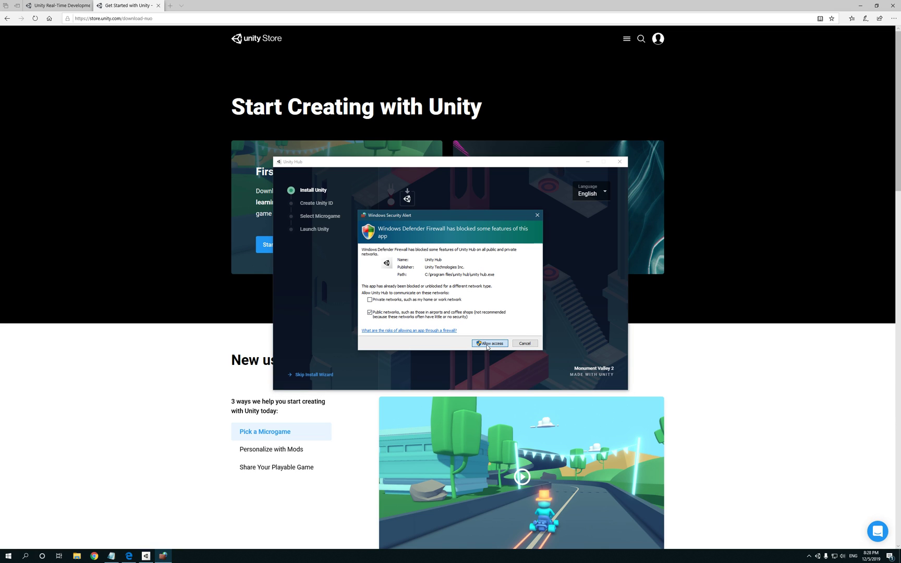
{"action": "left_click", "coordinate": [488, 346]}
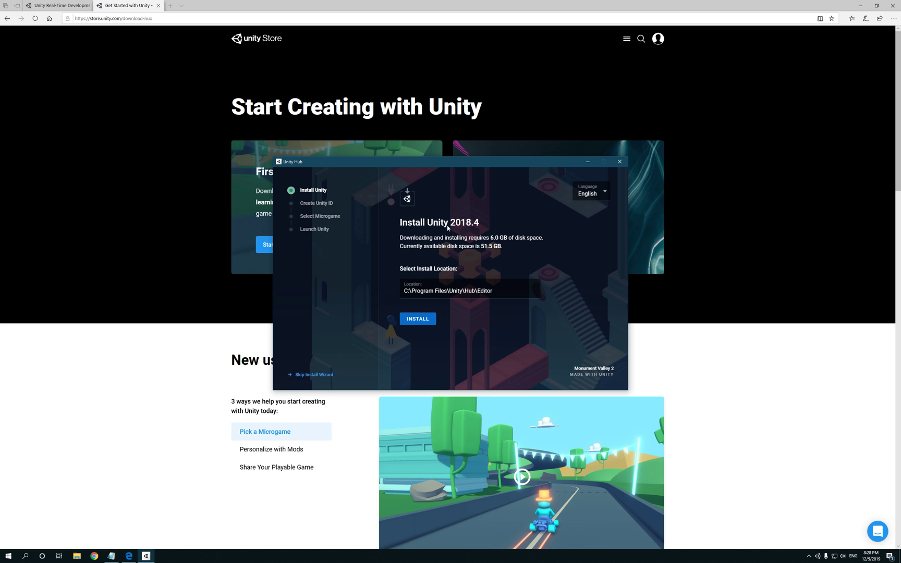
Step: Start installing Unity 2018.4 from the Hub wizard and approve the UAC prompt
{"action": "left_click_drag", "start_coordinate": [427, 161], "coordinate": [419, 85]}
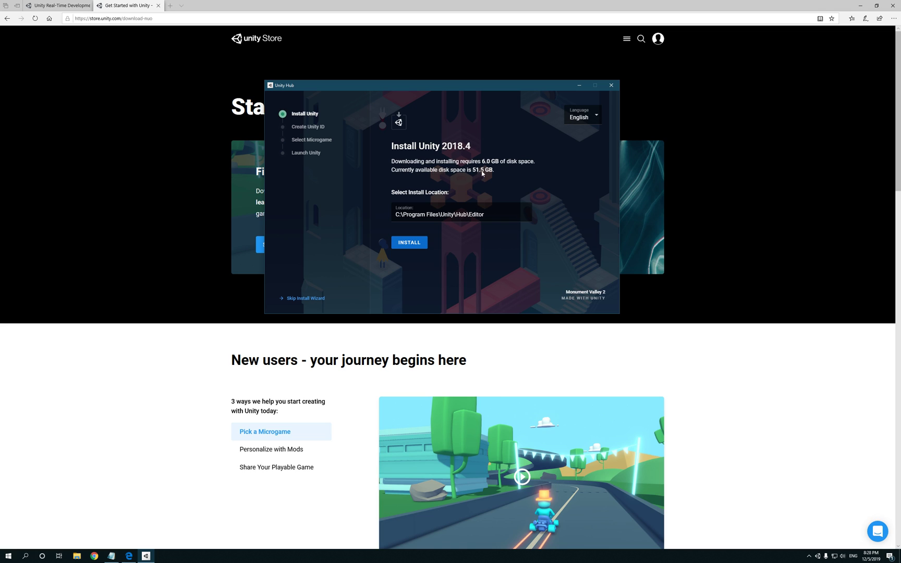
{"action": "left_click", "coordinate": [409, 243]}
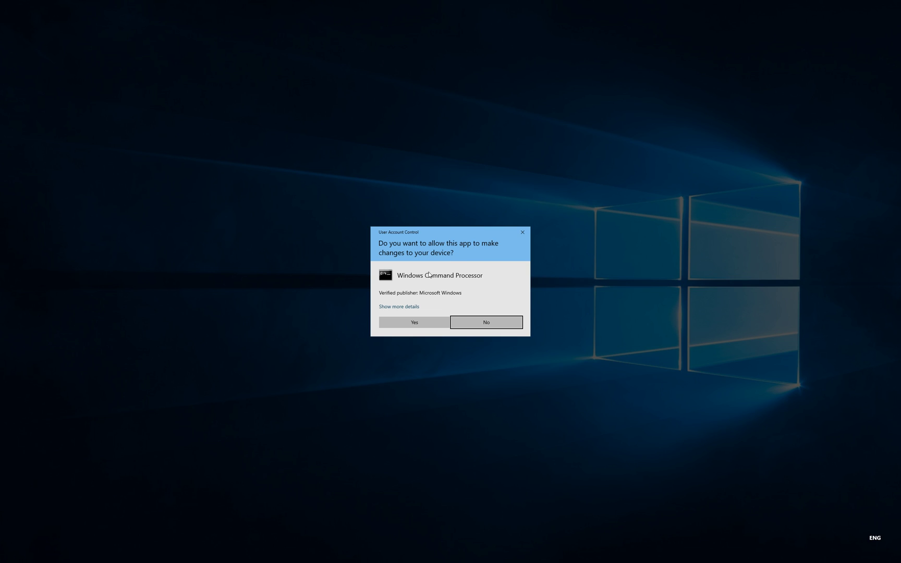
{"action": "left_click", "coordinate": [413, 323]}
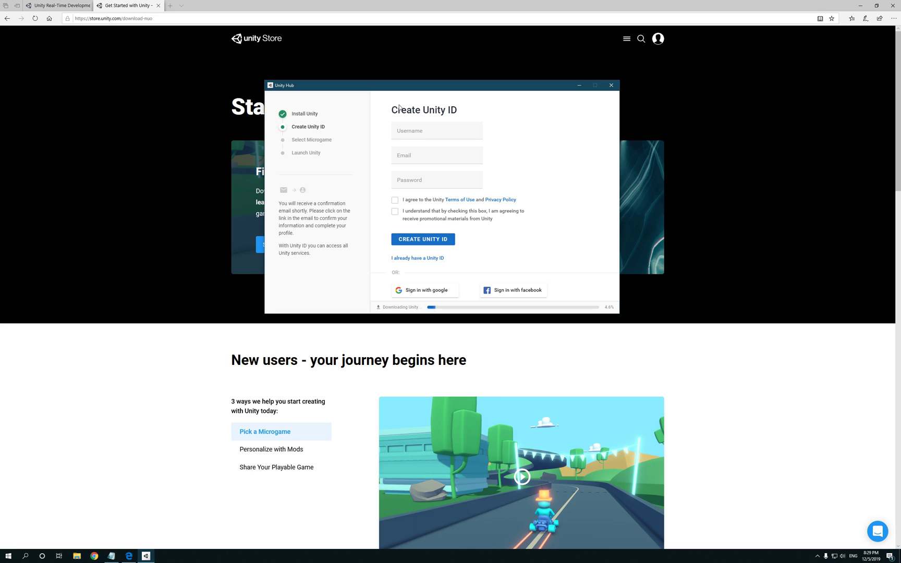
Step: Leave the new Unity ID fields and switch to the 'I already have a Unity ID' sign-in form
{"action": "left_click", "coordinate": [426, 129]}
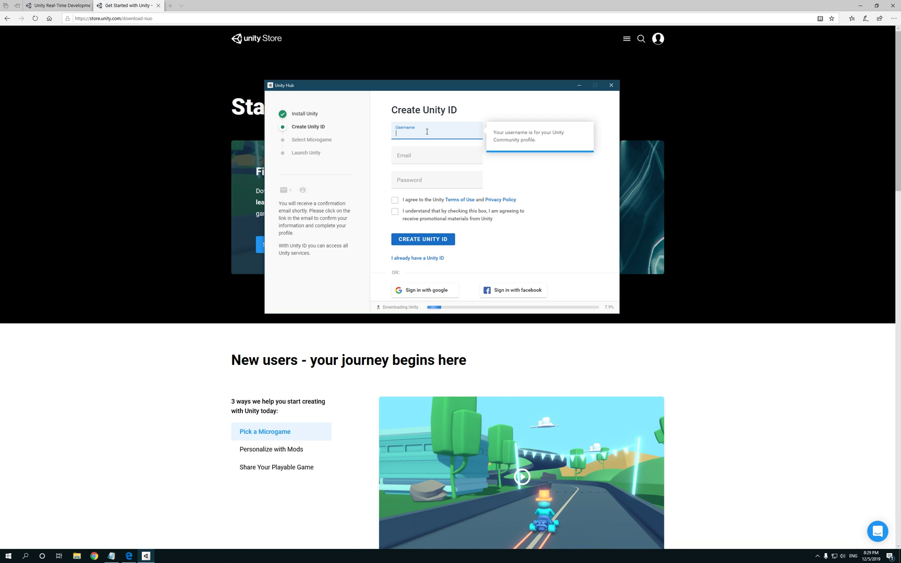
{"action": "left_click", "coordinate": [431, 161]}
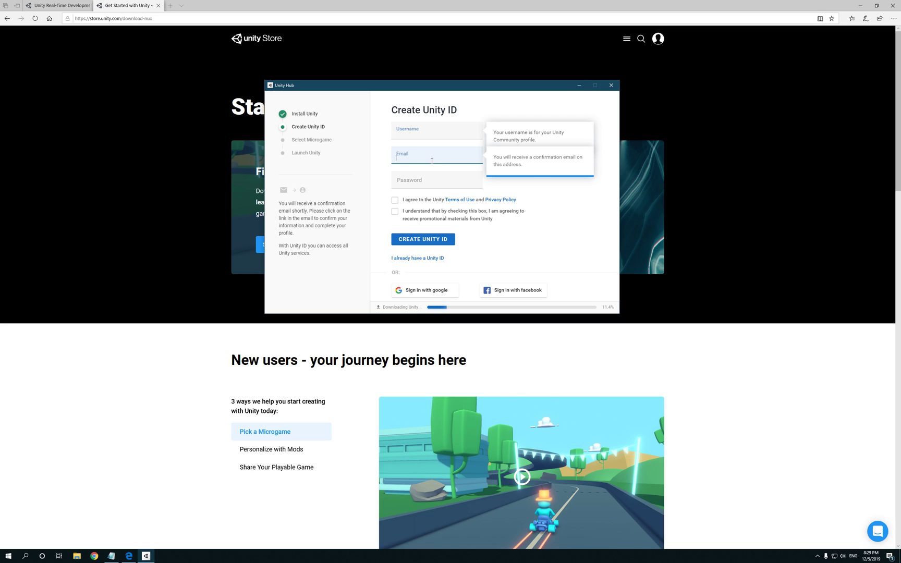
{"action": "left_click", "coordinate": [436, 183]}
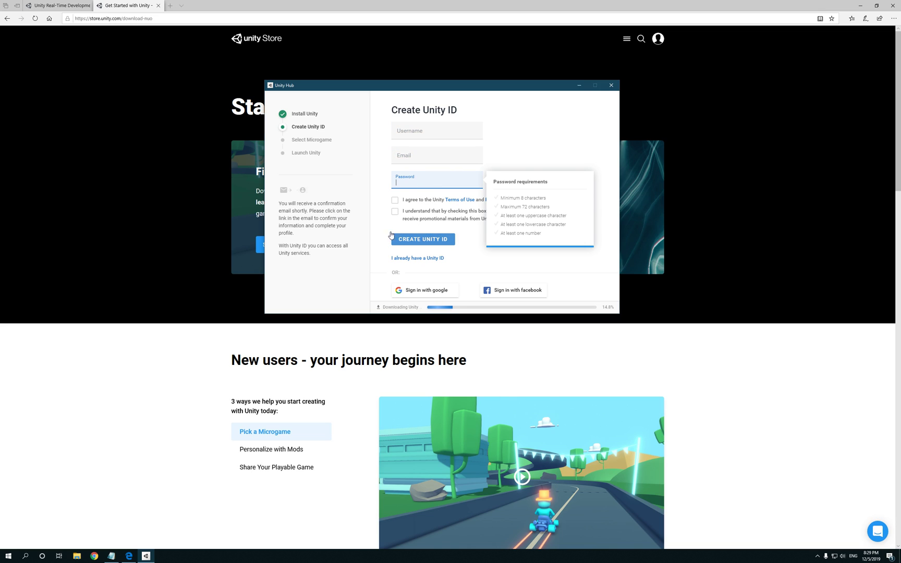
{"action": "left_click", "coordinate": [421, 261]}
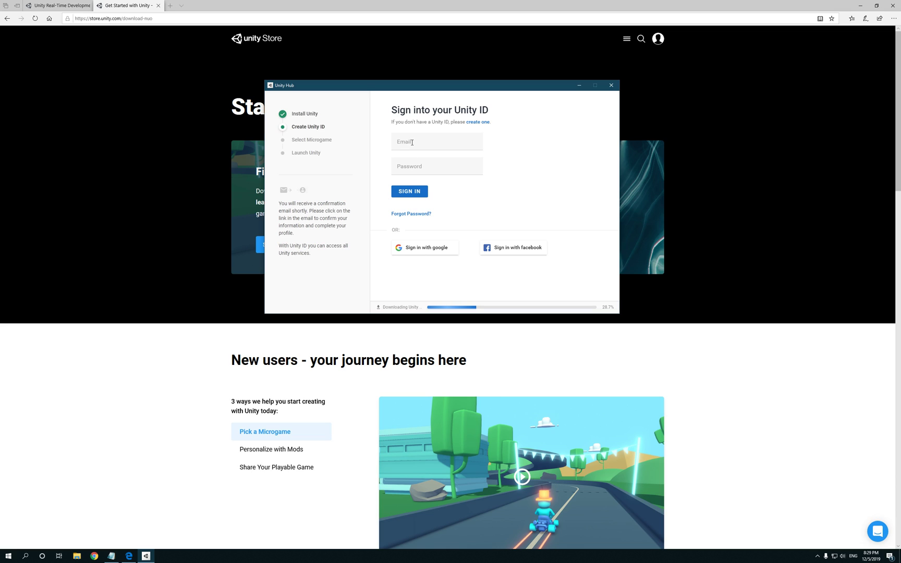
Step: Enter the account email and password and submit the sign-in
{"action": "left_click", "coordinate": [413, 142]}
{"action": "key", "text": "Tab"}
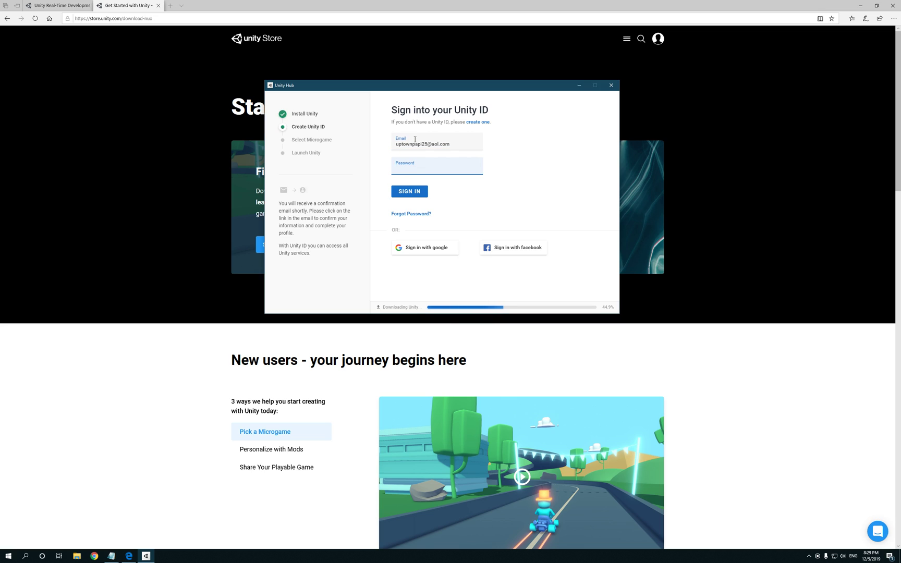
{"action": "type", "text": "•••••••••"}
{"action": "left_click", "coordinate": [410, 192]}
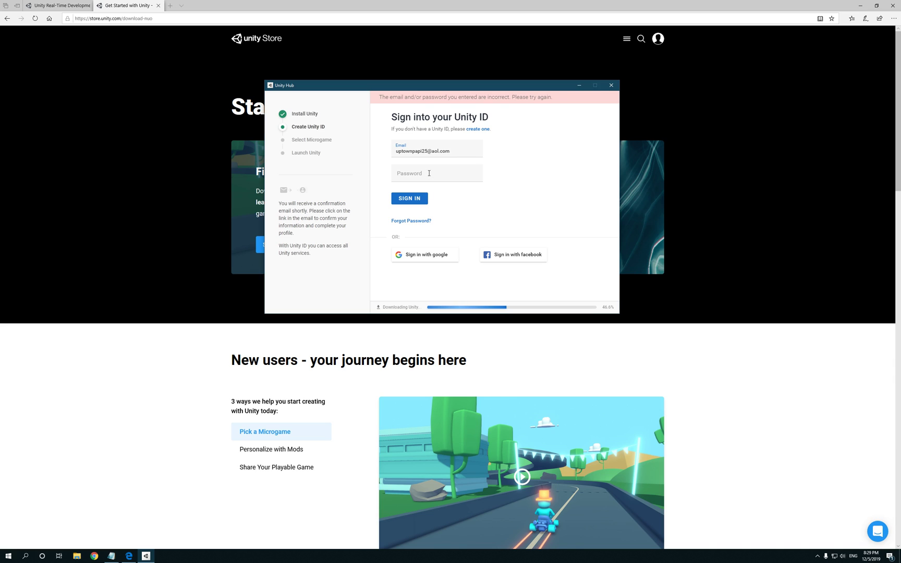
Step: Retry the sign-in three more times with a re-entered password, still getting an incorrect-credentials error
{"action": "left_click", "coordinate": [429, 173]}
{"action": "type", "text": "•••"}
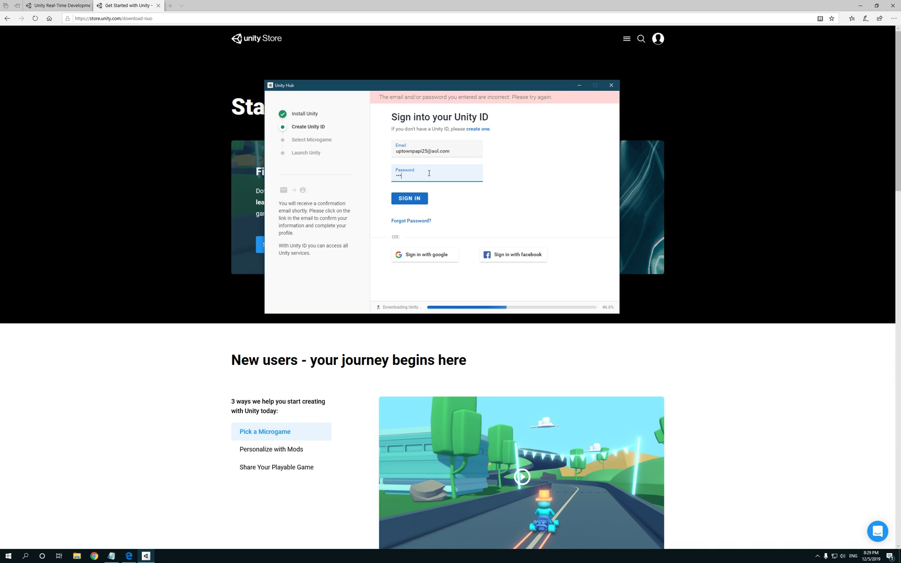
{"action": "type", "text": "•"}
{"action": "key", "text": "Return"}
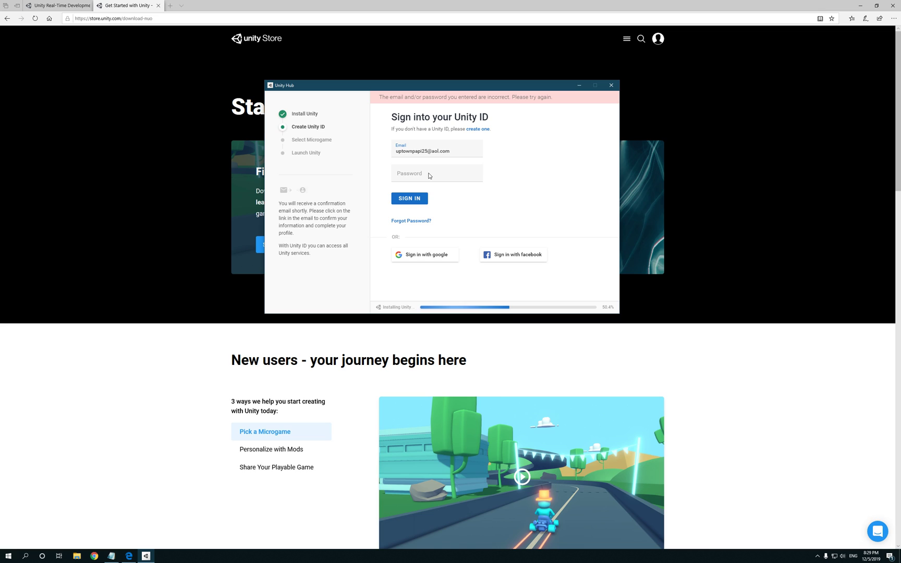
{"action": "left_click", "coordinate": [430, 175]}
{"action": "key", "text": "Return"}
{"action": "left_click", "coordinate": [436, 178]}
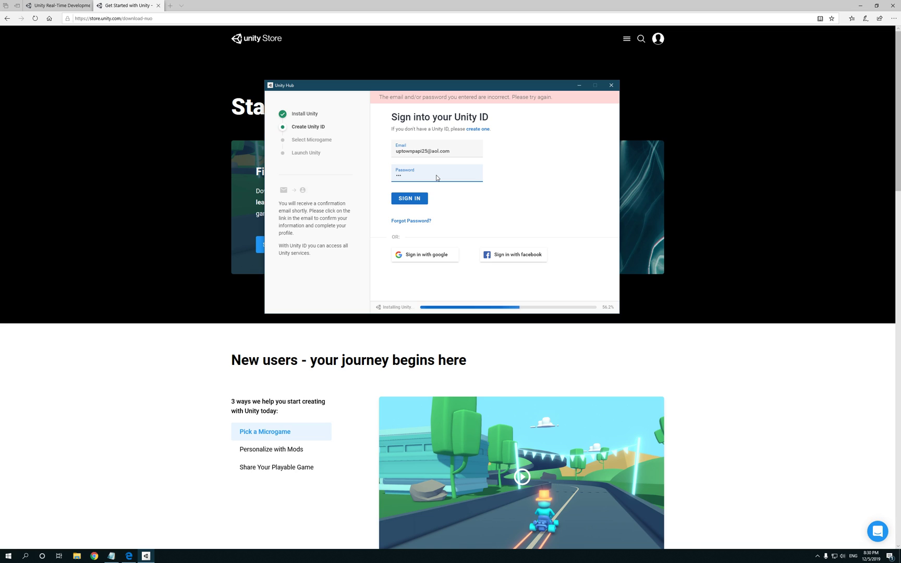
{"action": "key", "text": "Return"}
Step: Replace the email with a different account's address and submit its password
{"action": "left_click_drag", "start_coordinate": [452, 151], "coordinate": [392, 153]}
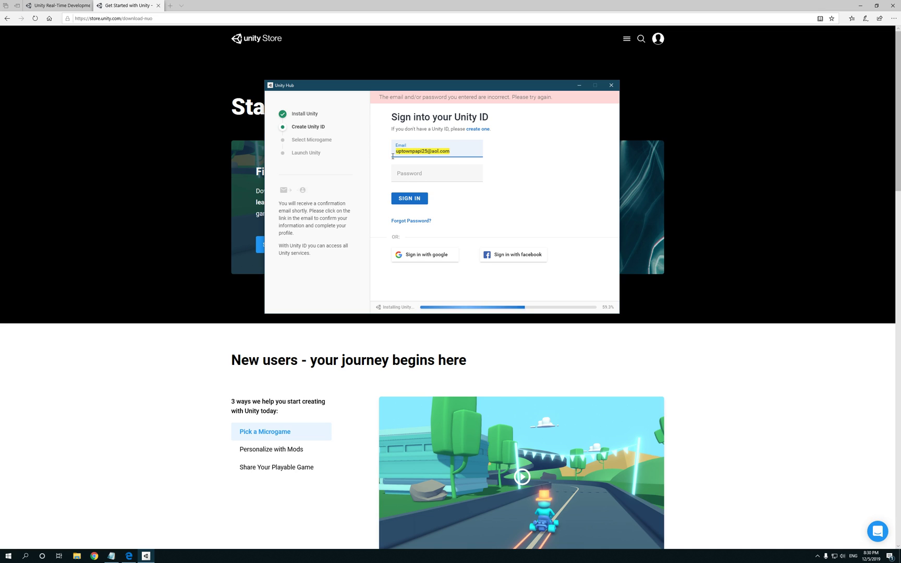
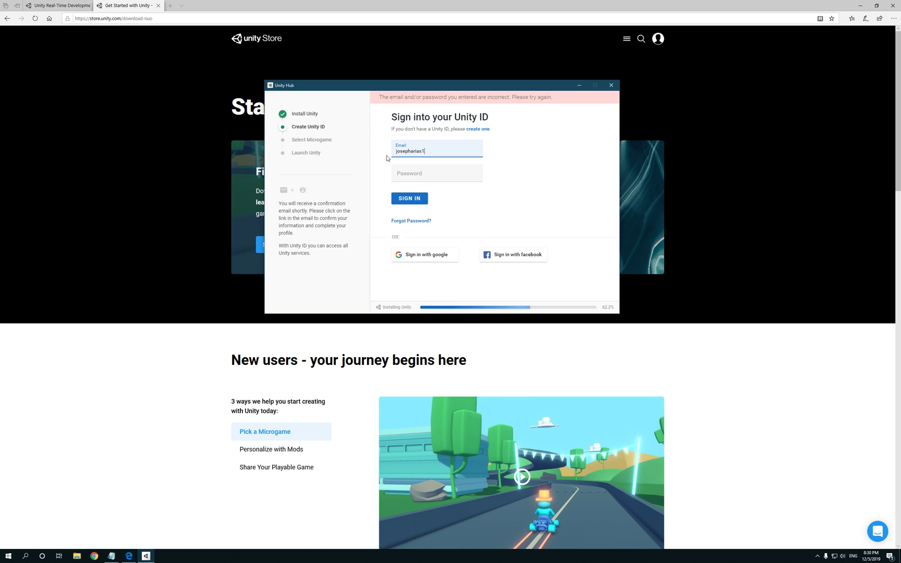
{"action": "key", "text": "Tab"}
{"action": "type", "text": "***"}
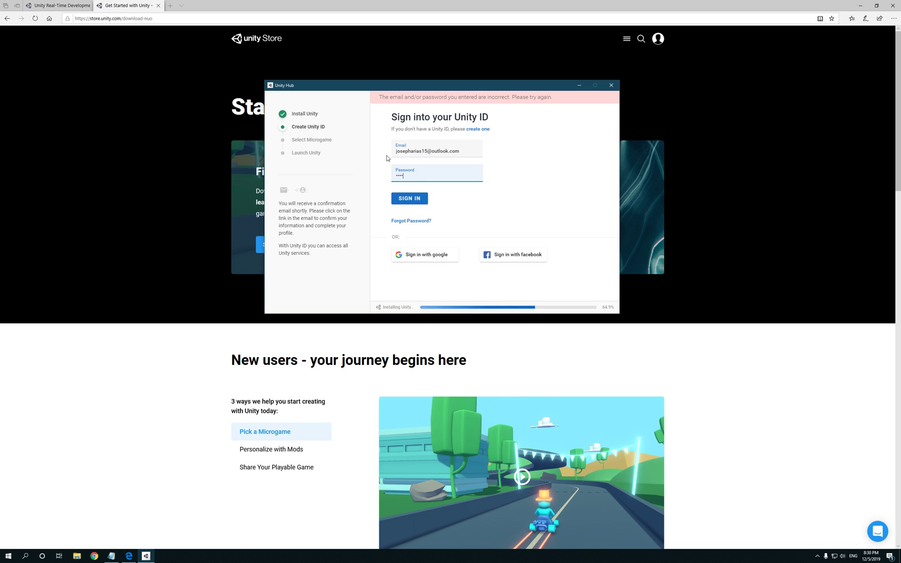
{"action": "key", "text": "Return"}
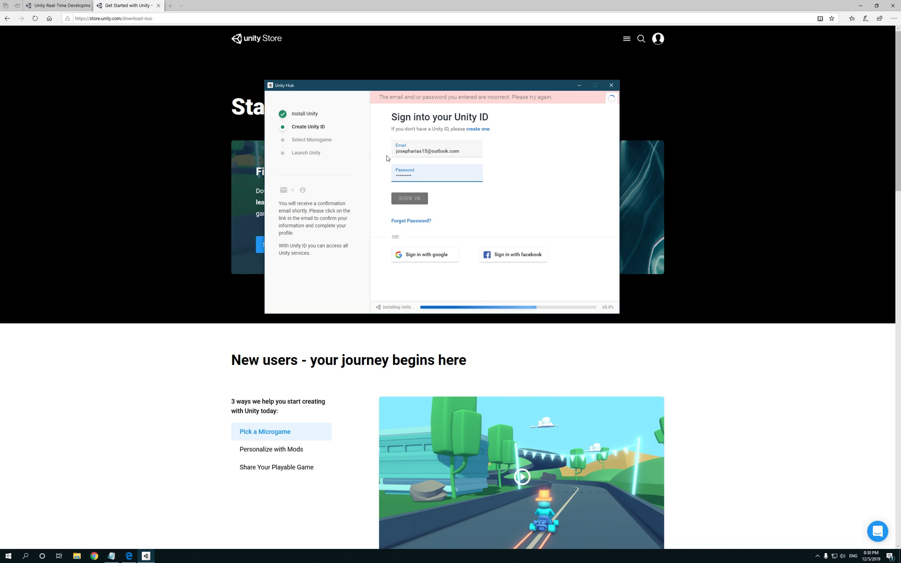
Step: Re-enter the corrected password and resubmit until sign-in succeeds
{"action": "left_click", "coordinate": [425, 174]}
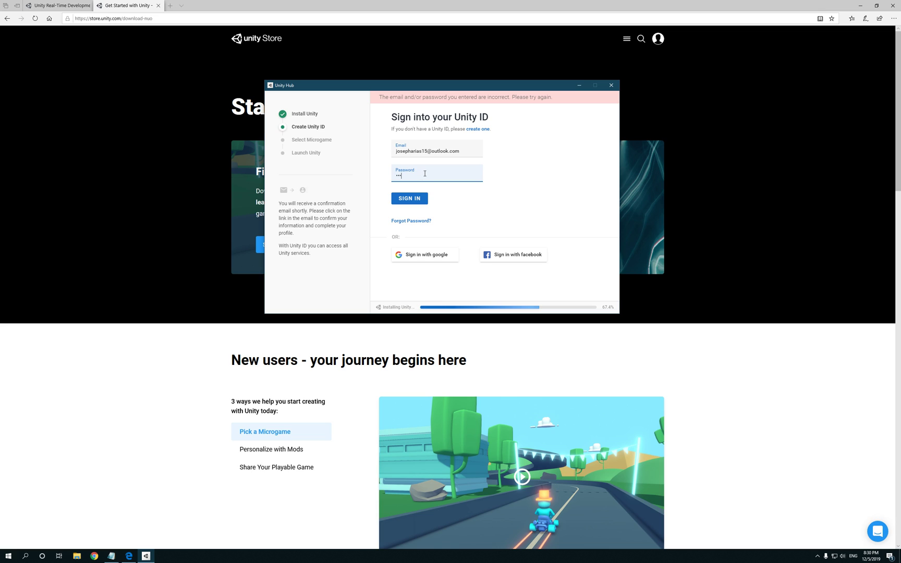
{"action": "key", "text": "Return"}
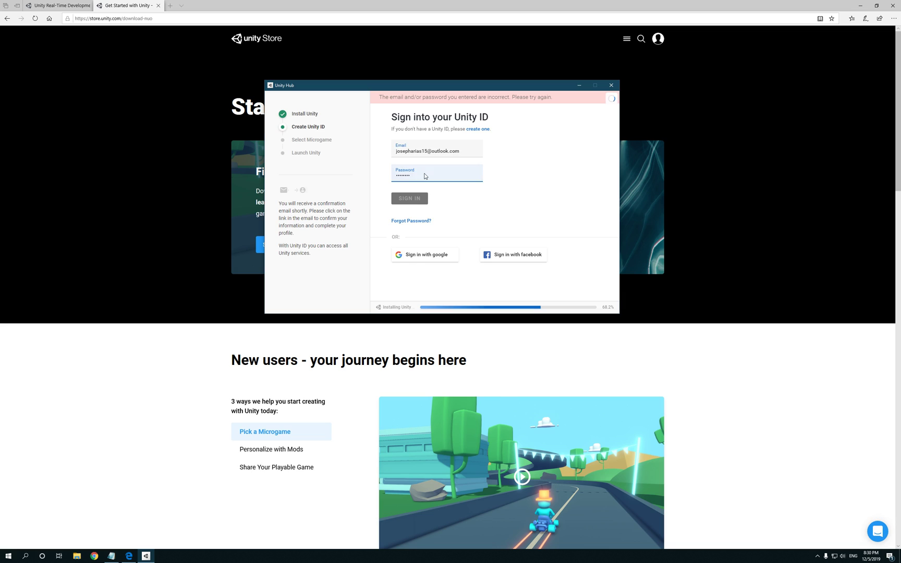
{"action": "left_click", "coordinate": [425, 174]}
{"action": "type", "text": "*********"}
{"action": "key", "text": "Return"}
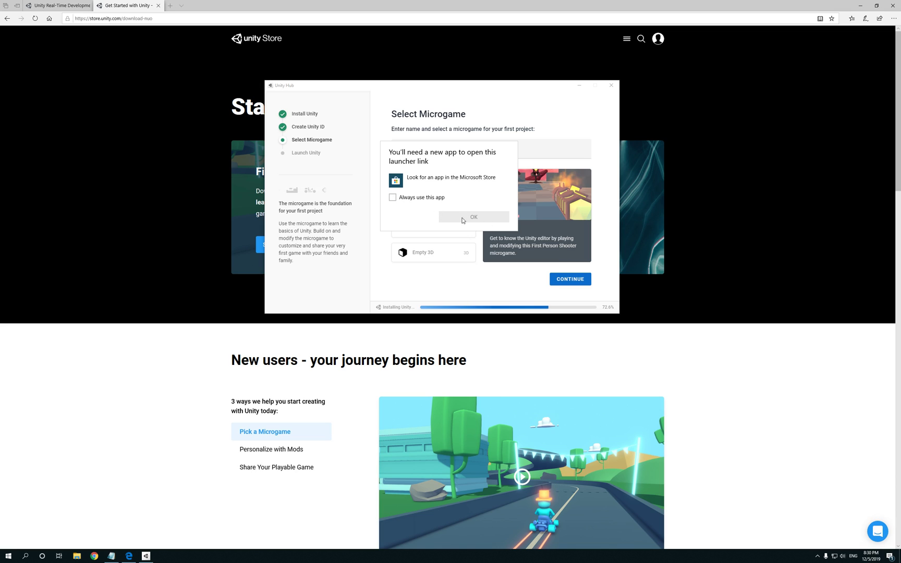
Step: Dismiss the 'You'll need a new app' prompt, select the MyFirstGame name, and preview Karting
{"action": "left_click", "coordinate": [485, 217]}
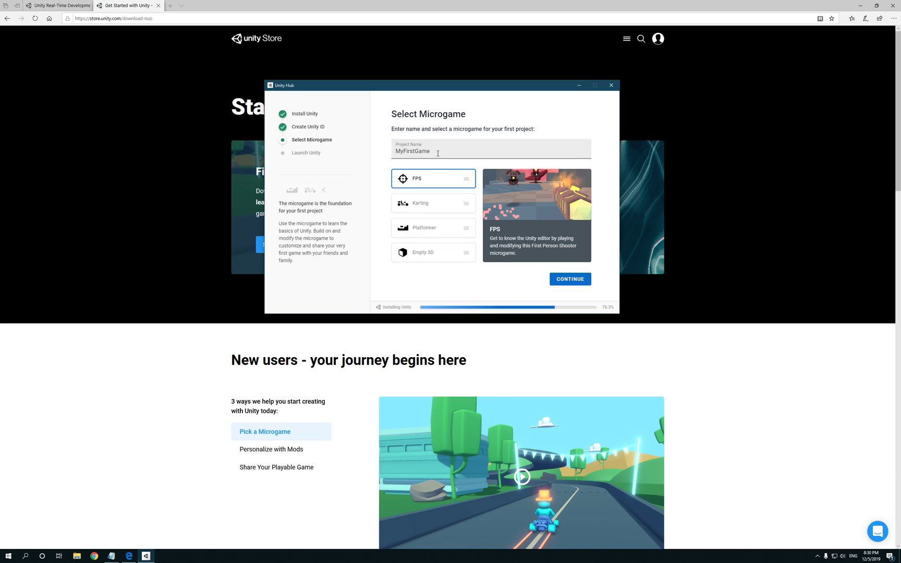
{"action": "left_click_drag", "start_coordinate": [437, 156], "coordinate": [363, 156]}
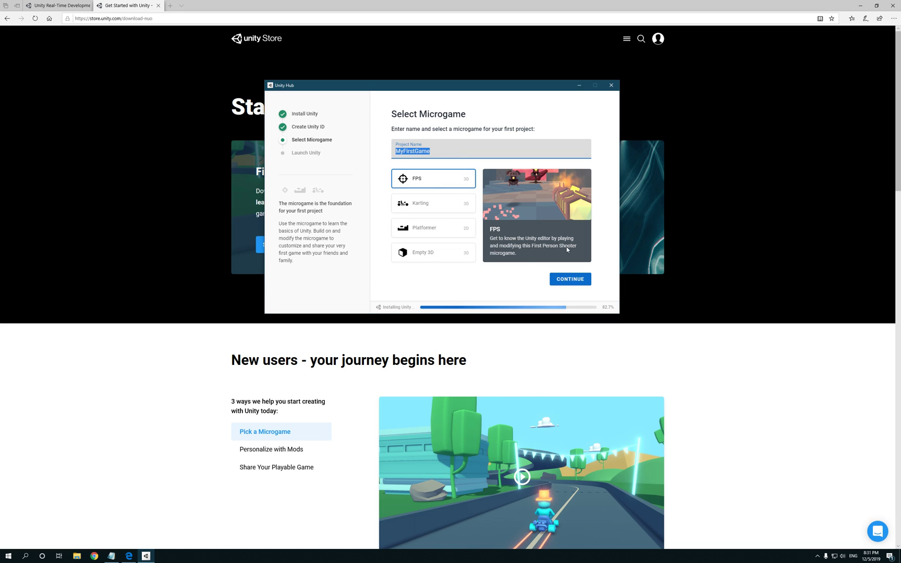
{"action": "left_click", "coordinate": [430, 205]}
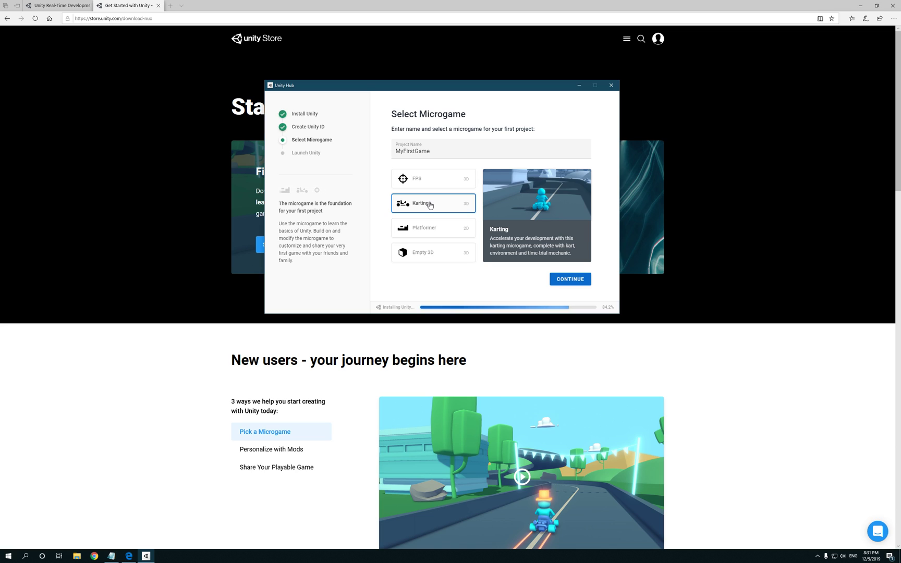
Step: Preview Platformer, then choose the Empty 3D template for MyFirstGame and continue
{"action": "left_click", "coordinate": [431, 229]}
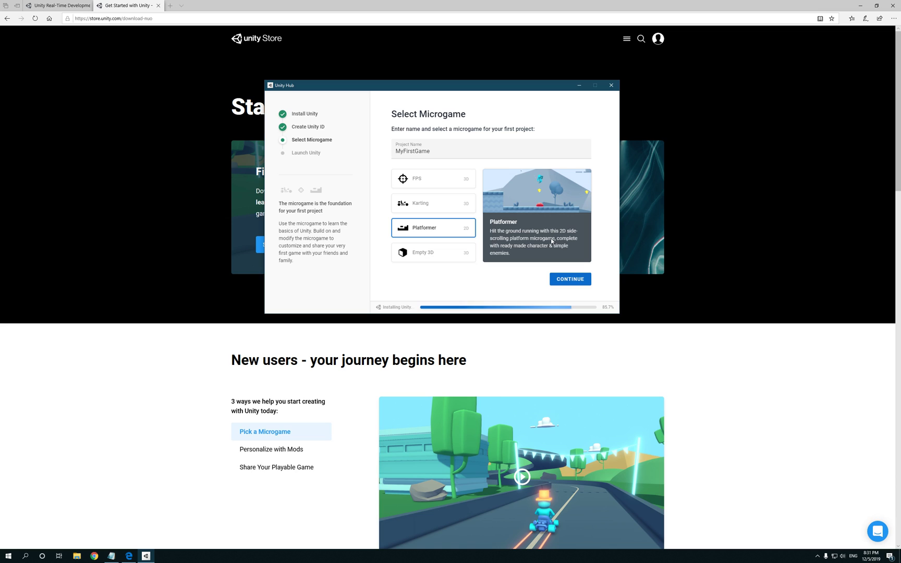
{"action": "left_click", "coordinate": [430, 255]}
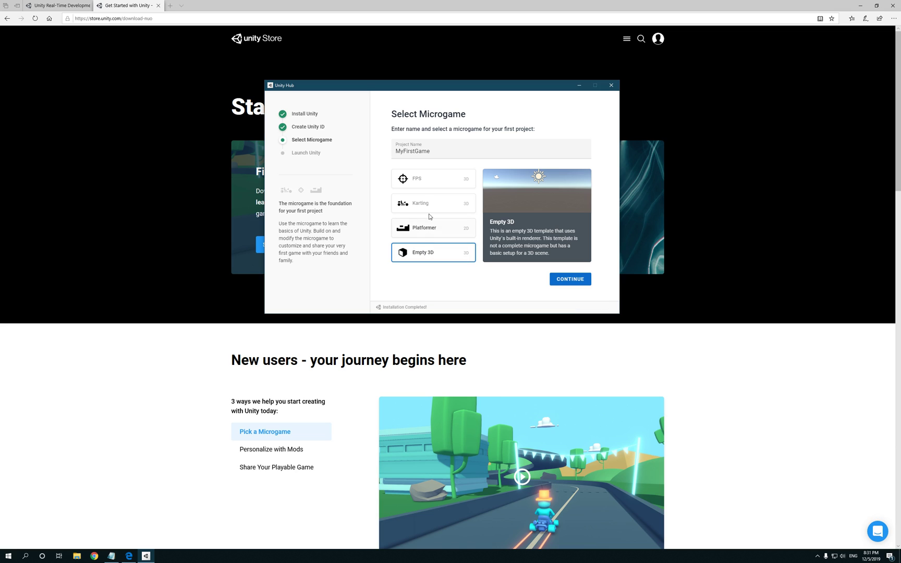
{"action": "left_click", "coordinate": [571, 280]}
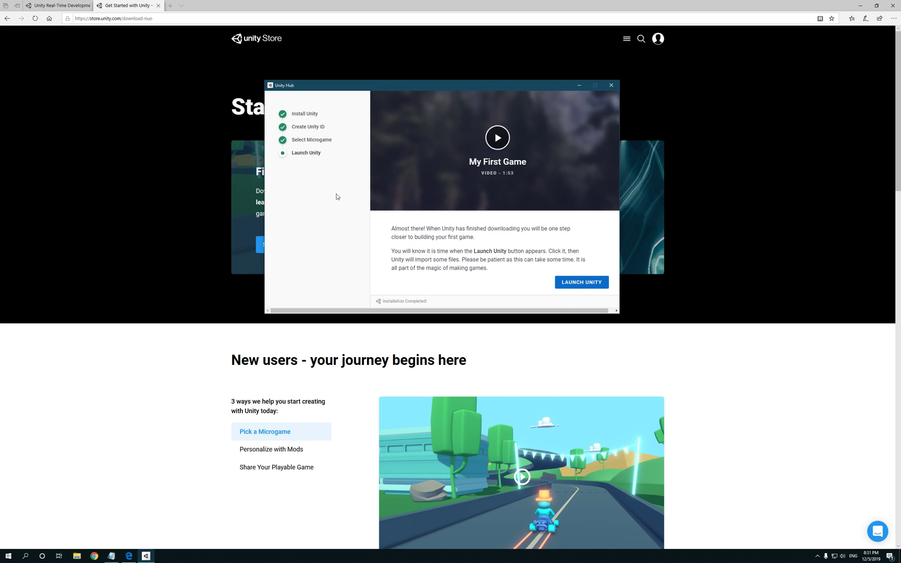
Step: Launch Unity with the new MyFirstGame project
{"action": "left_click", "coordinate": [583, 283]}
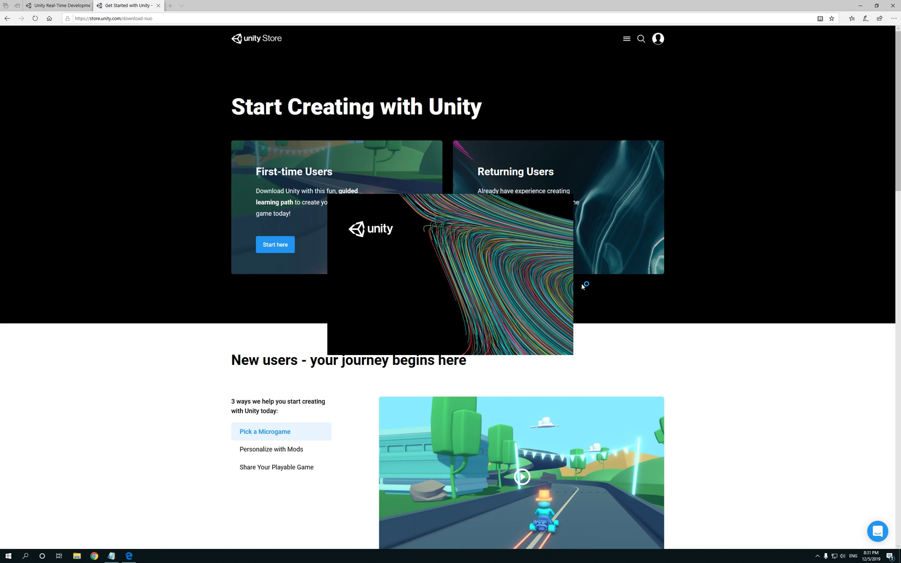